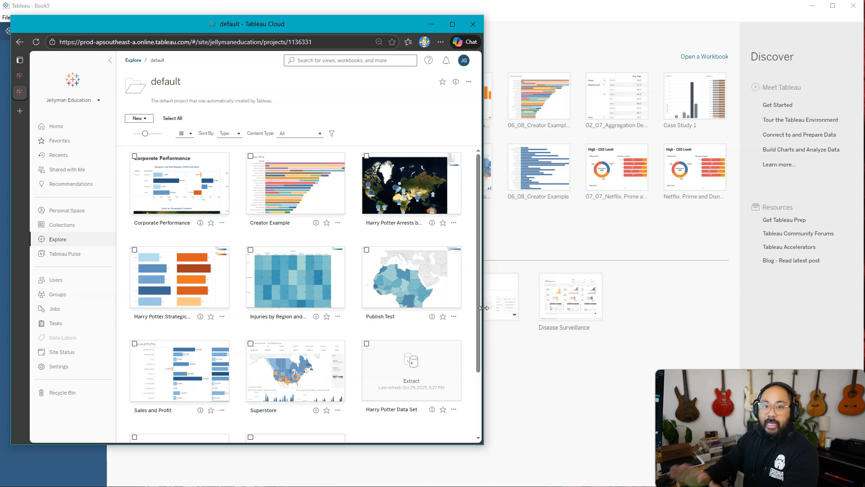
# - Connect to the Sample - Superstore Orders (1).csv file and open Sheet 1
pyautogui.click(530, 6)
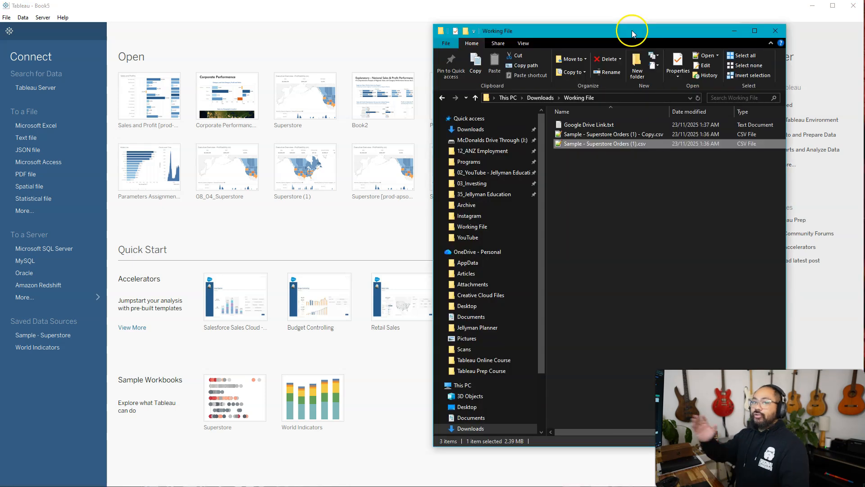
pyautogui.moveTo(611, 143); pyautogui.dragTo(319, 246)
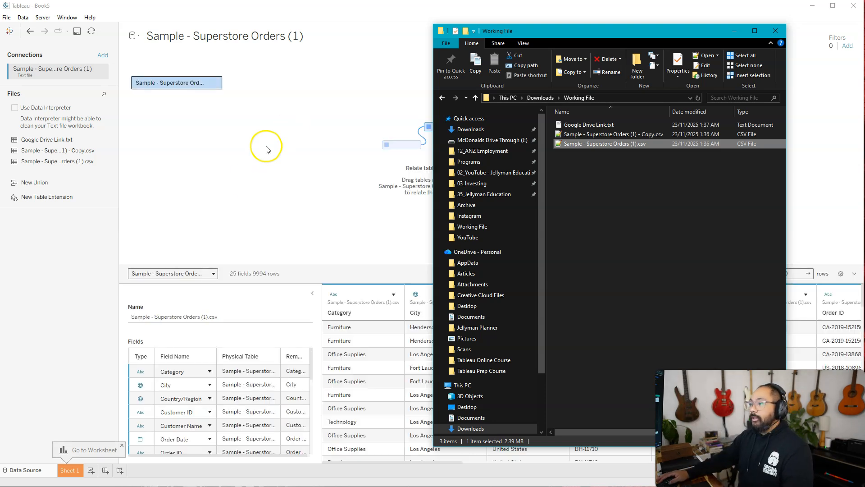
pyautogui.click(246, 182)
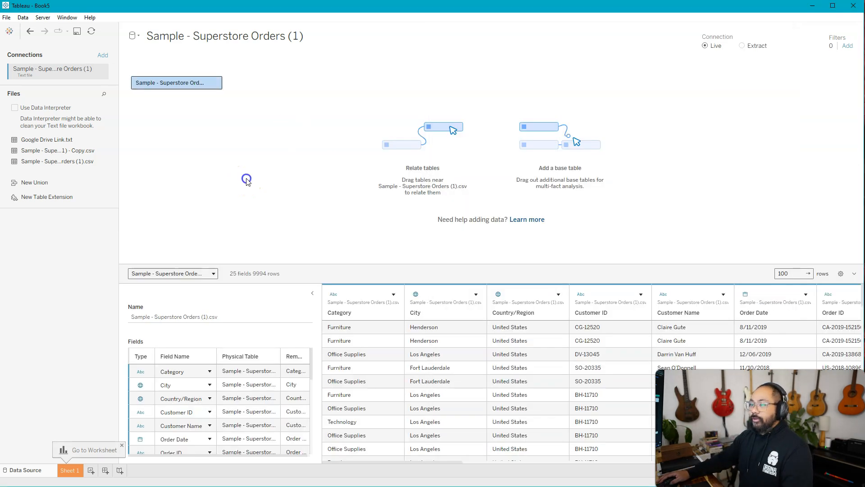
pyautogui.click(80, 471)
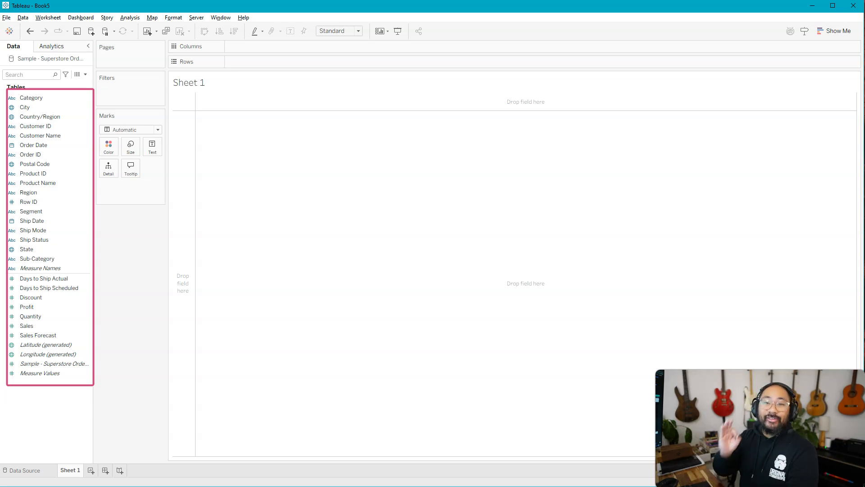
# - Start publishing the Sample - Superstore Orders (1) data source to Tableau Cloud in the Default project
pyautogui.click(196, 19)
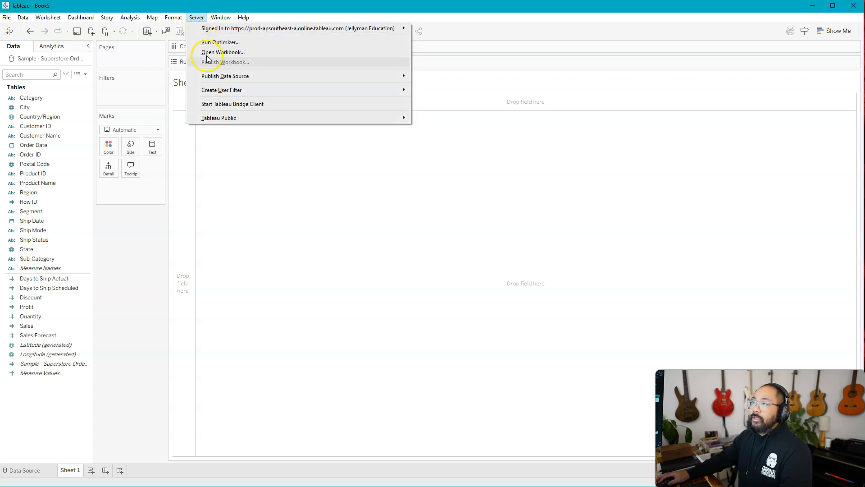
pyautogui.moveTo(246, 80)
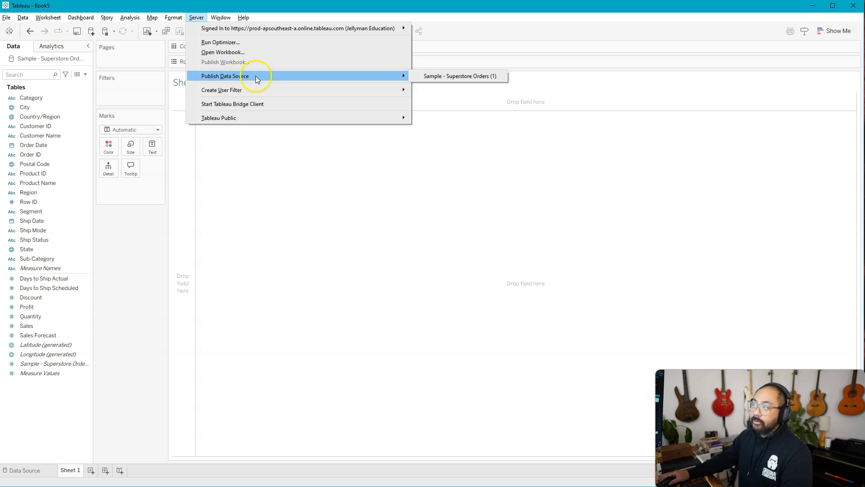
pyautogui.click(461, 77)
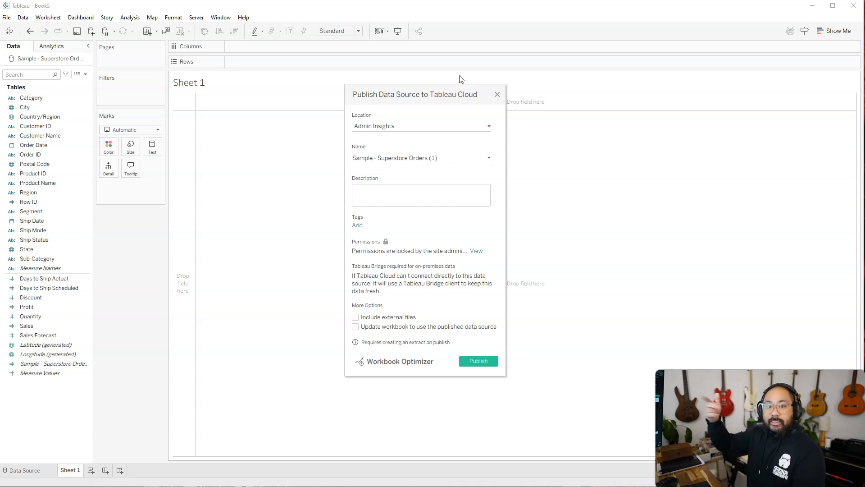
pyautogui.click(414, 125)
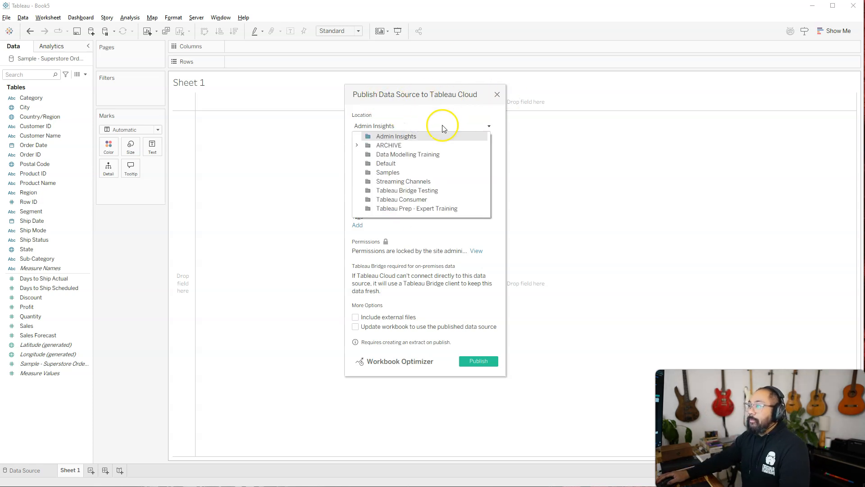
pyautogui.click(391, 163)
# - Name the published data source Finance Data Model and publish it
pyautogui.click(449, 160)
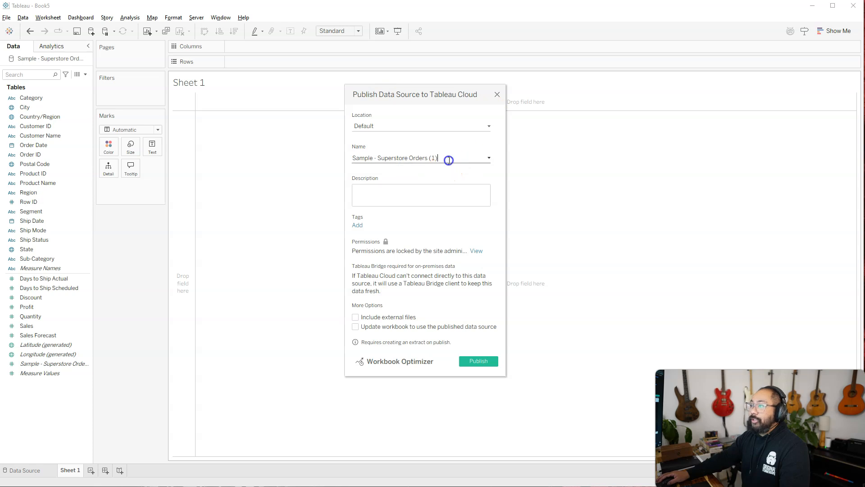
pyautogui.hotkey('ctrl', 'a')
pyautogui.write('Financ')
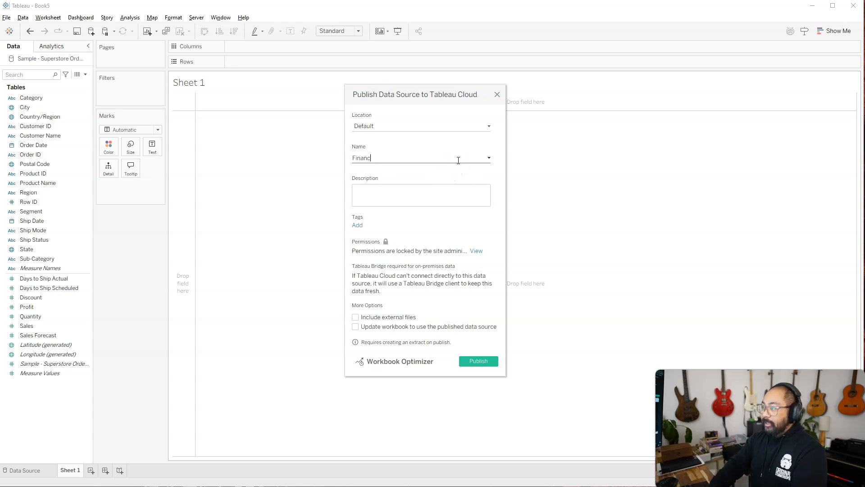
pyautogui.write('e Data odel')
pyautogui.press('Left')
pyautogui.press('Left')
pyautogui.press('Left')
pyautogui.press('Left')
pyautogui.write('M')
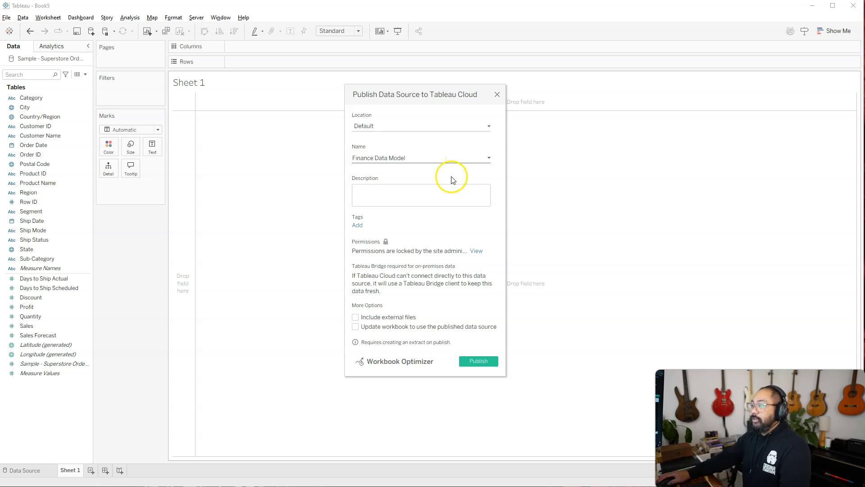
pyautogui.click(485, 363)
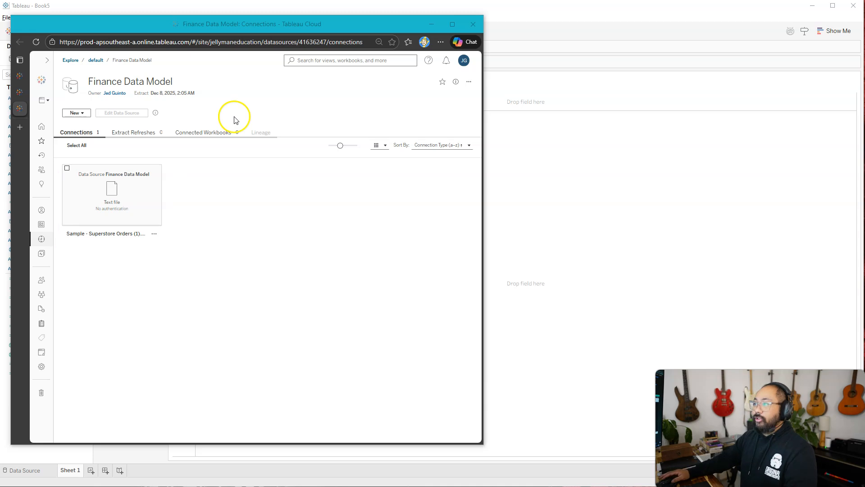
# - Close the local Sample - Superstore Orders data source in the workbook
pyautogui.click(431, 24)
pyautogui.rightClick(38, 59)
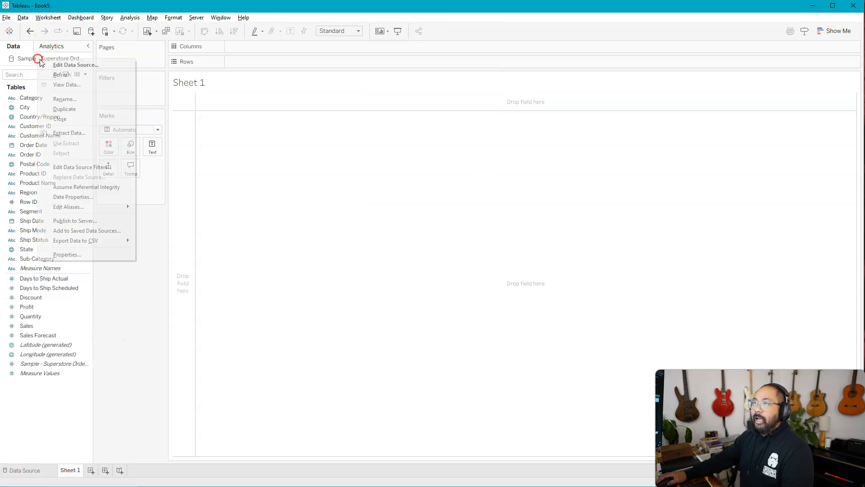
pyautogui.click(65, 119)
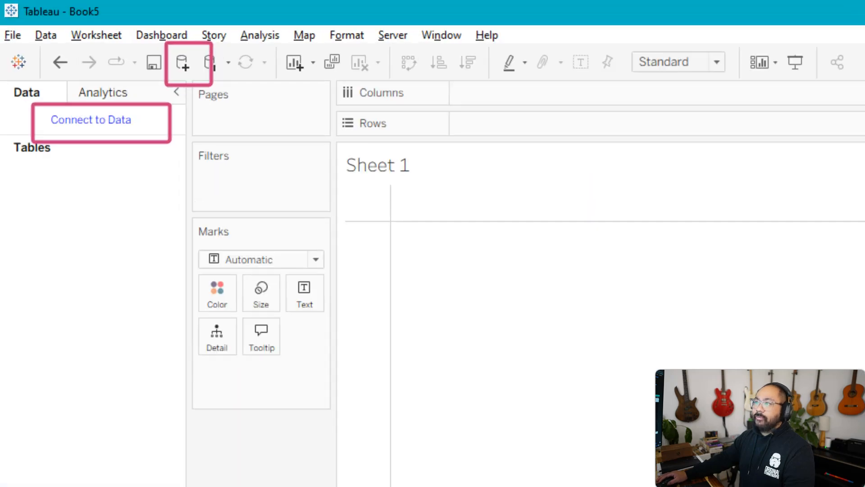
# - Return to the start page and open the search for data on Tableau Server
pyautogui.click(13, 35)
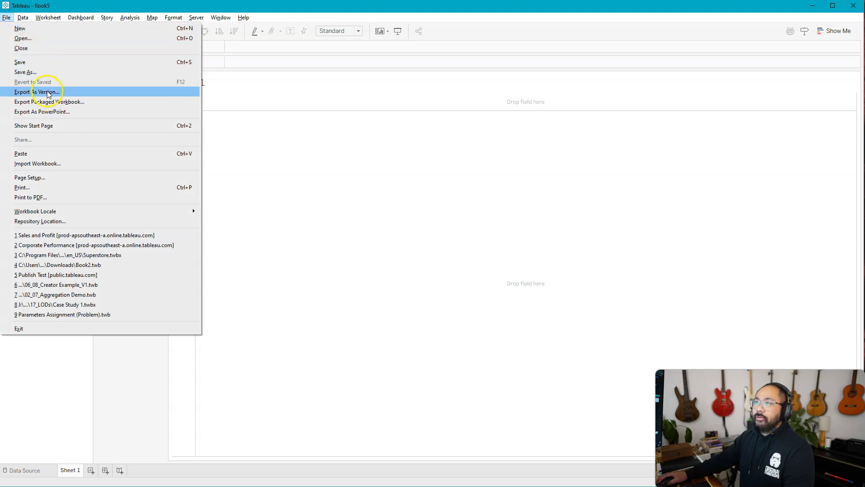
pyautogui.moveTo(23, 17)
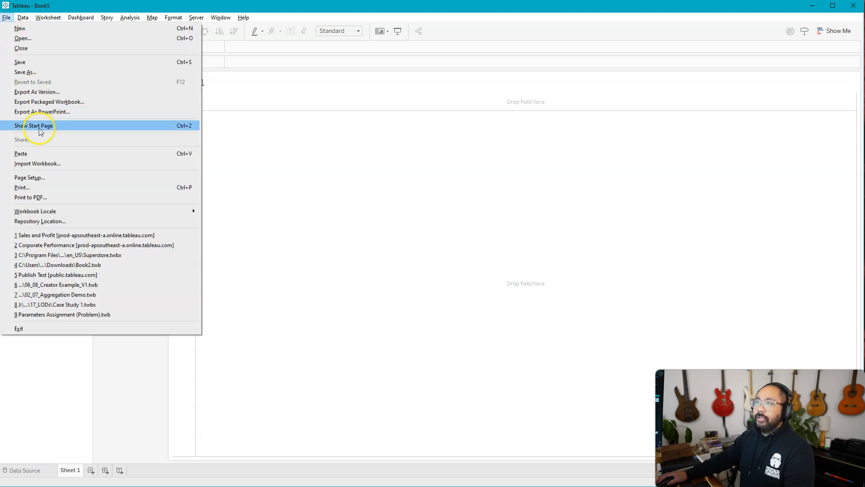
pyautogui.click(39, 125)
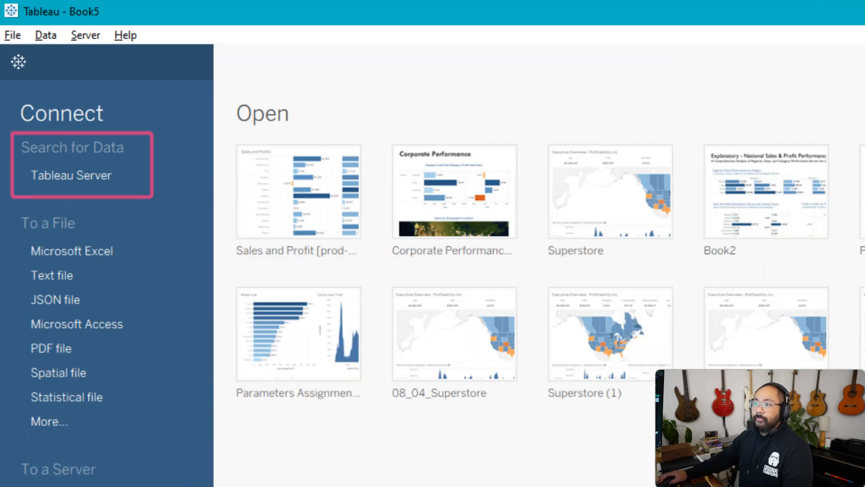
pyautogui.click(65, 174)
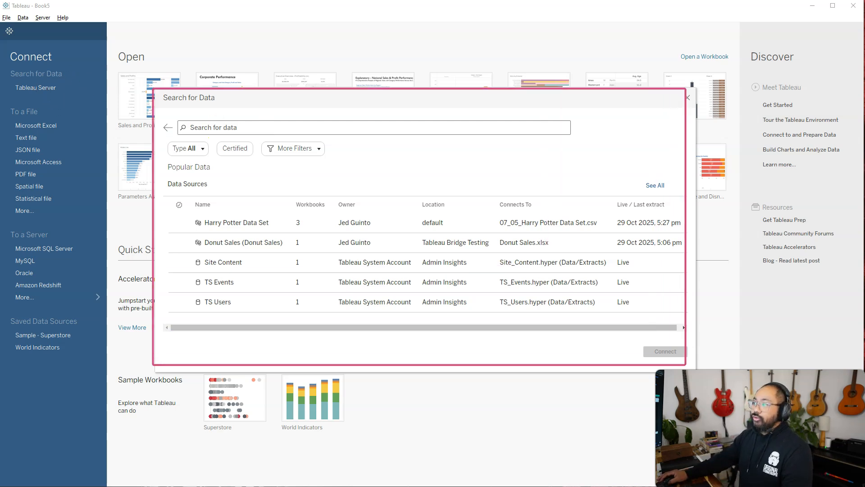
# - Search for finance and connect to the Finance Data Model published data source
pyautogui.click(320, 129)
pyautogui.write('financ')
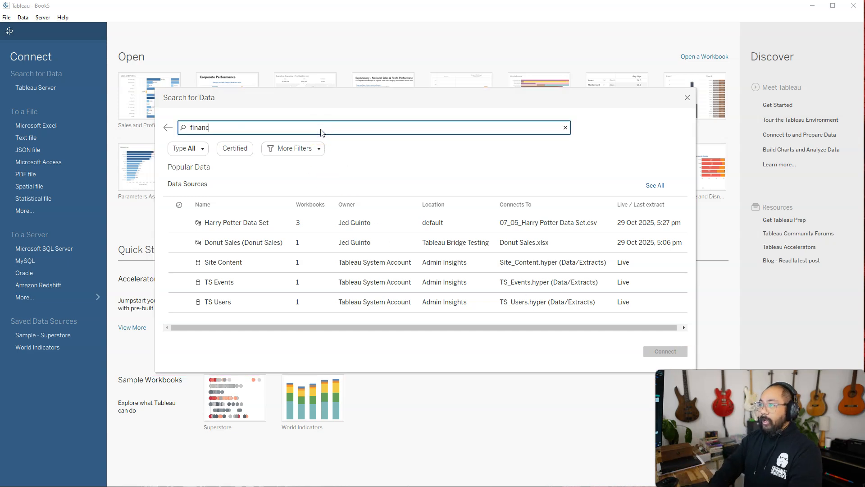
pyautogui.write('e')
pyautogui.click(357, 188)
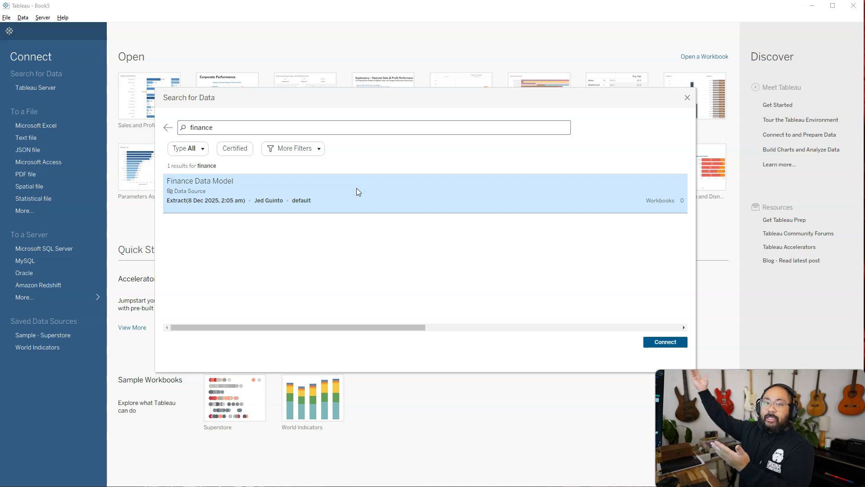
pyautogui.click(666, 343)
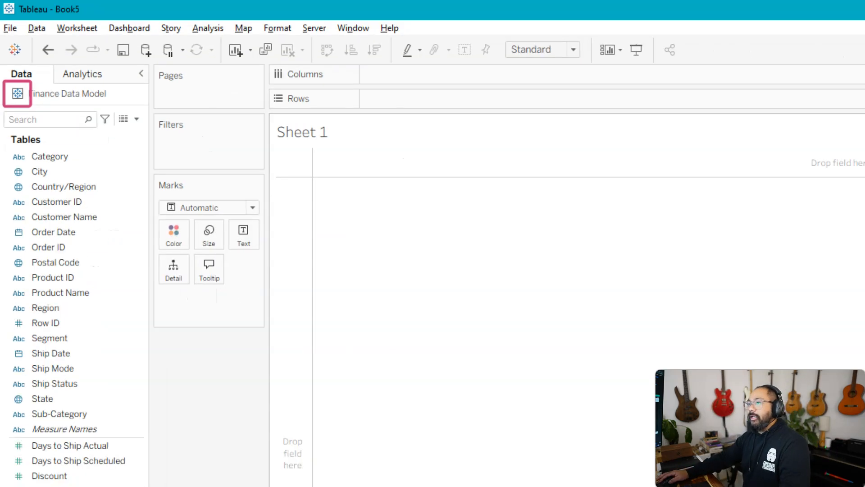
# - Build a text table of Profit and Sales by Sub-Category
pyautogui.moveTo(60, 413); pyautogui.dragTo(157, 389)
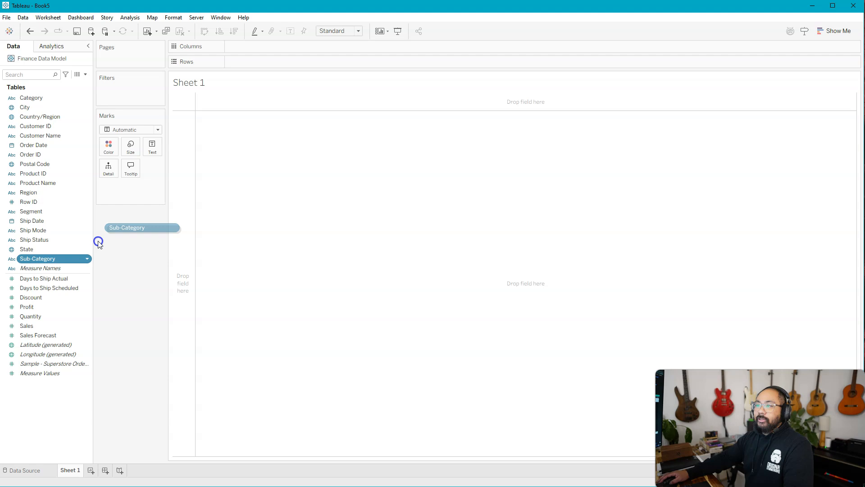
pyautogui.moveTo(99, 242); pyautogui.dragTo(185, 178)
pyautogui.doubleClick(27, 325)
pyautogui.click(36, 308)
pyautogui.doubleClick(37, 308)
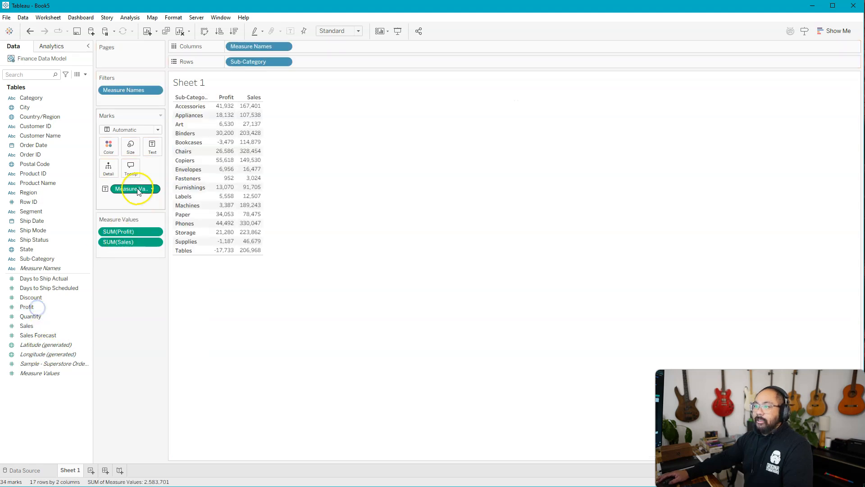
# - Convert the table into side-by-side Profit and Sales bars coloured and labelled by measure, fitted to Entire View
pyautogui.moveTo(135, 188); pyautogui.dragTo(351, 47)
pyautogui.moveTo(264, 48); pyautogui.dragTo(108, 147)
pyautogui.moveTo(135, 198); pyautogui.dragTo(153, 148)
pyautogui.click(339, 31)
pyautogui.click(343, 68)
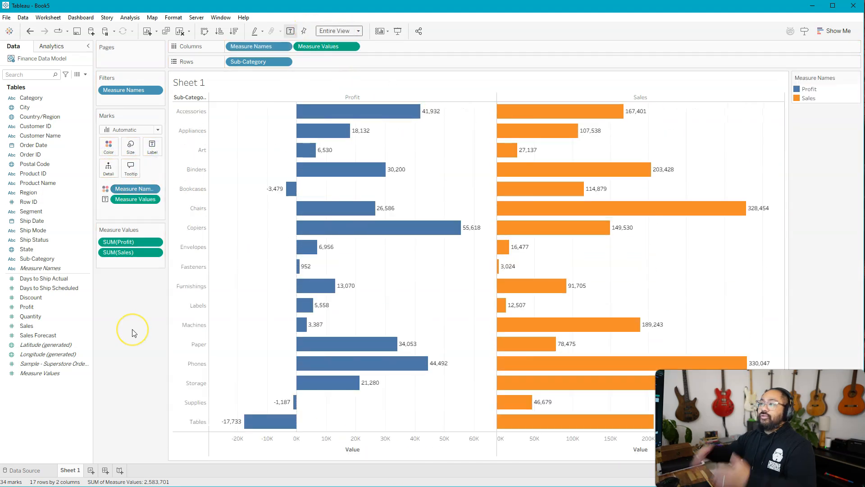
# - Publish the workbook to the Default project on Tableau Cloud as Finance Dash
pyautogui.click(197, 18)
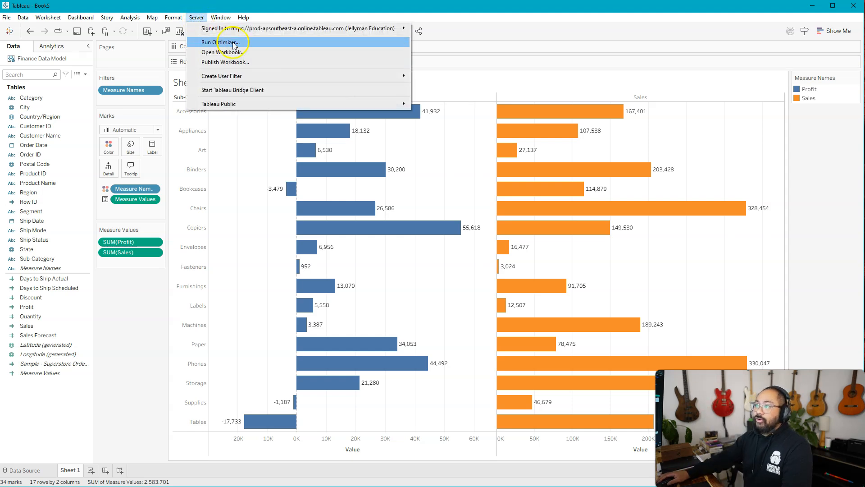
pyautogui.click(249, 63)
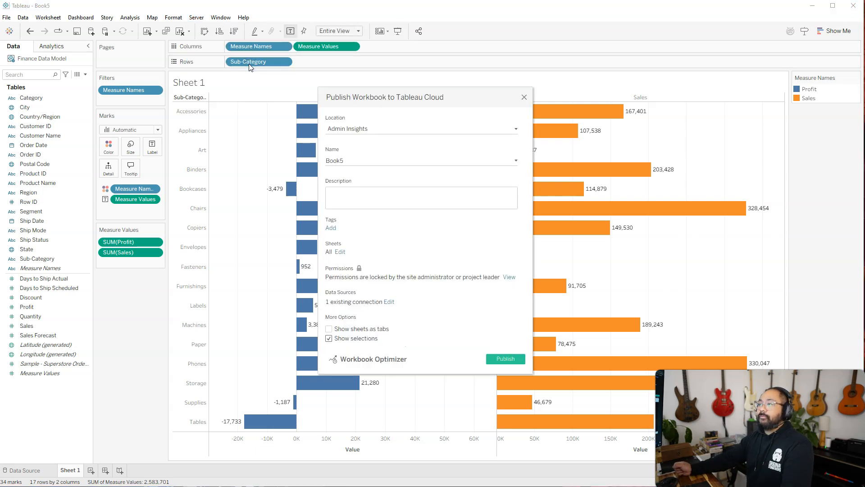
pyautogui.click(468, 129)
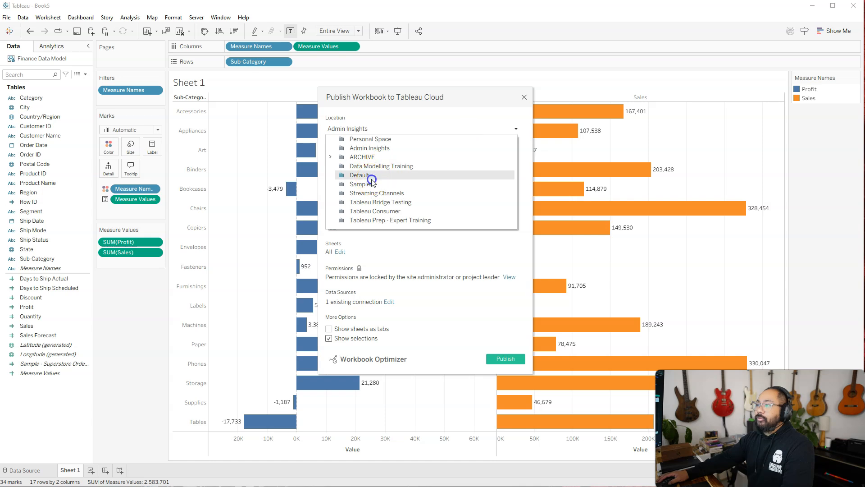
pyautogui.click(360, 175)
pyautogui.click(351, 158)
pyautogui.write('Finance Dash')
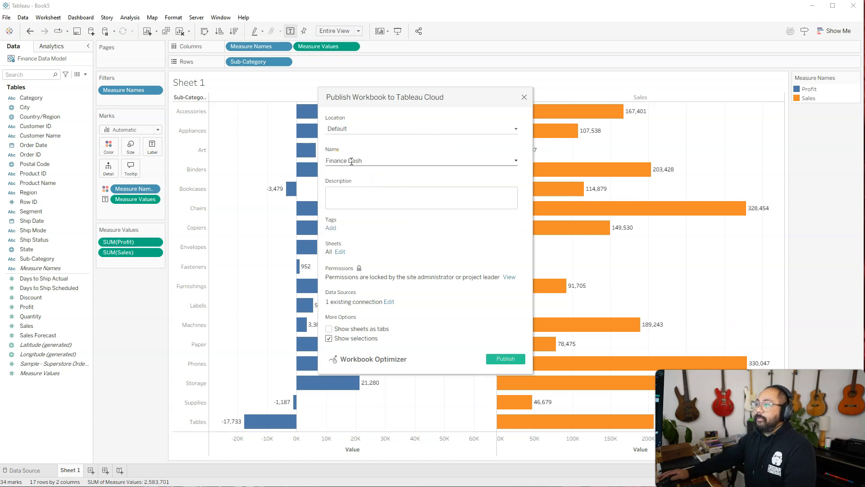
pyautogui.click(521, 359)
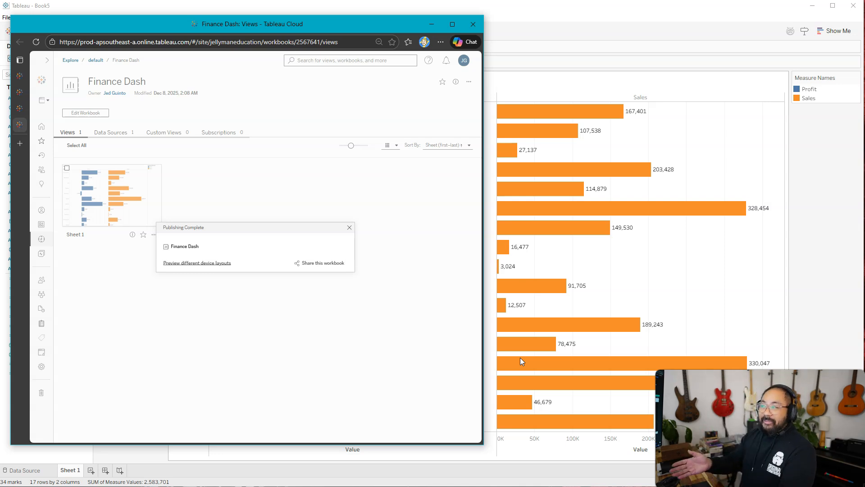
pyautogui.click(432, 24)
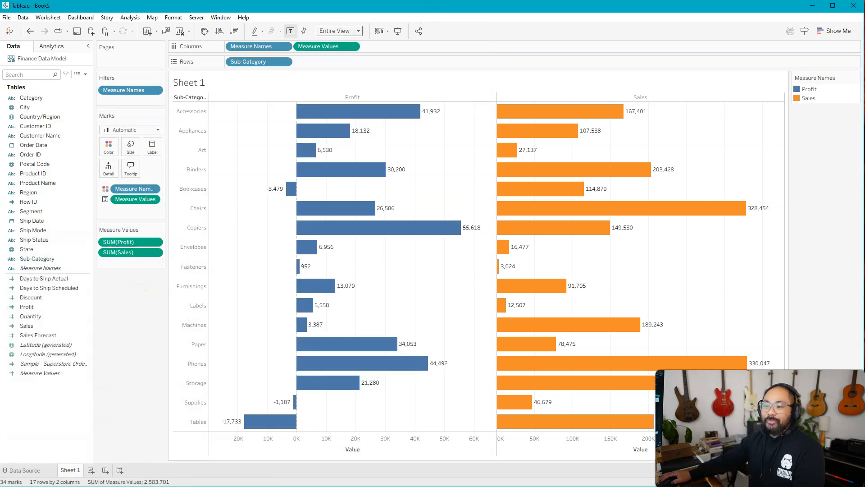
pyautogui.hotkey('alt', 'Tab')
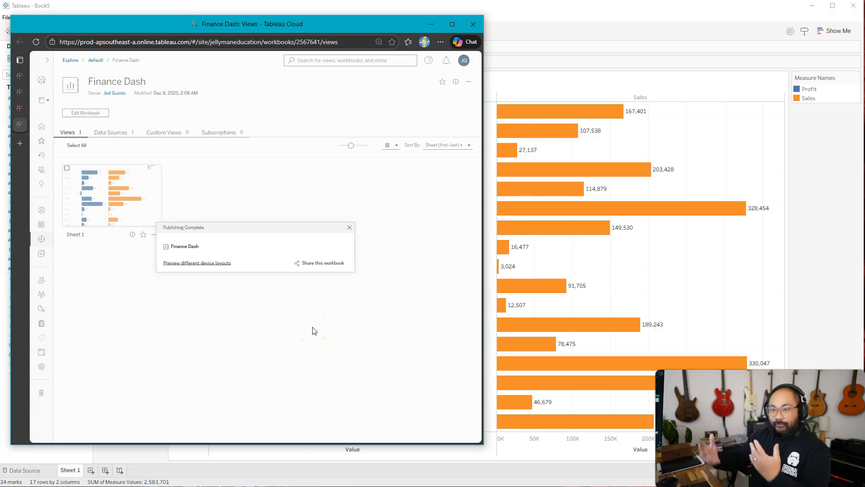